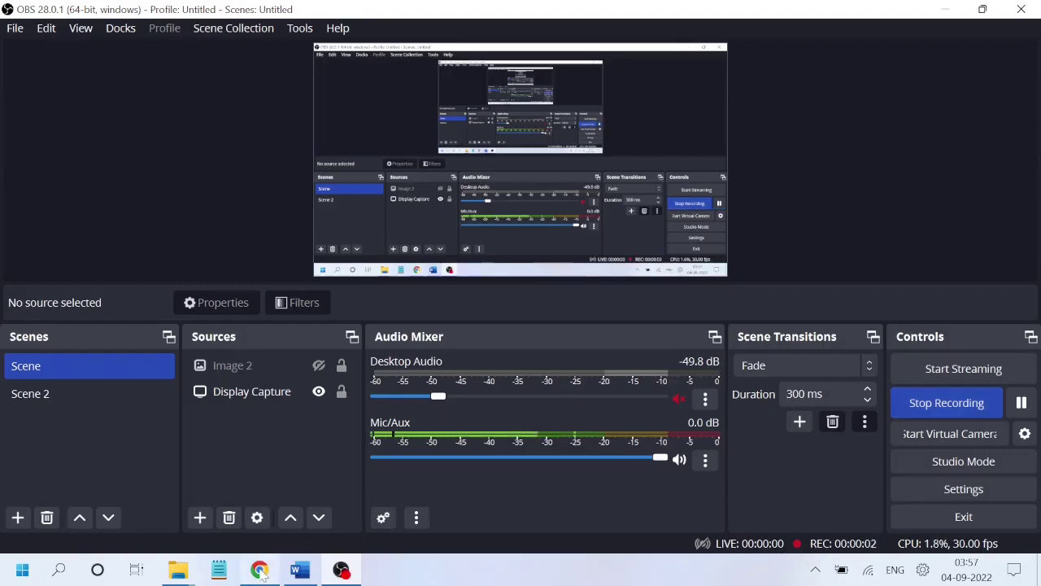
Step: Switch to Power Automate in the browser and open the Add a row into a table action inside Apply to each
left_click(258, 569)
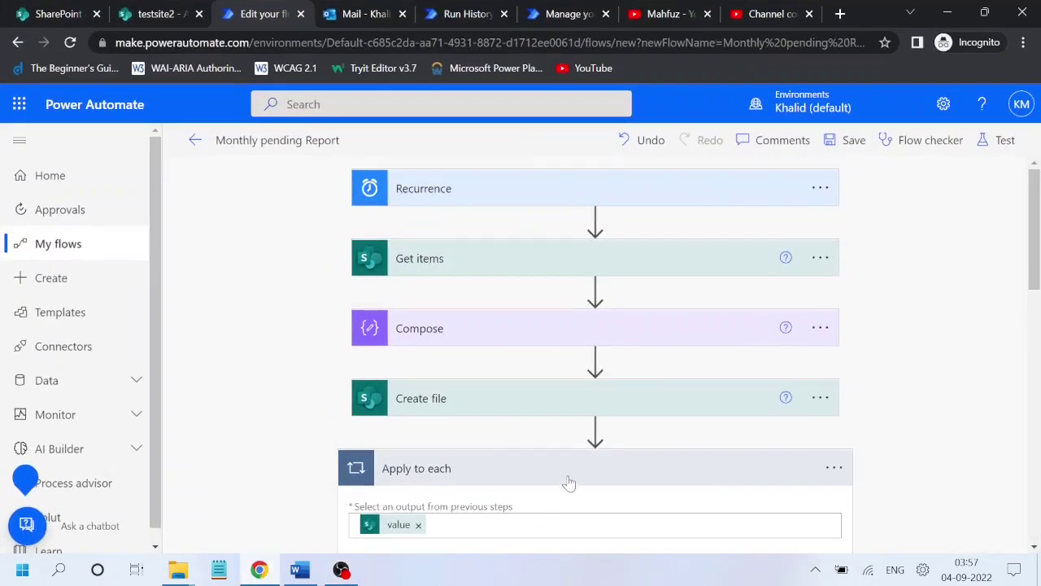
left_click(562, 476)
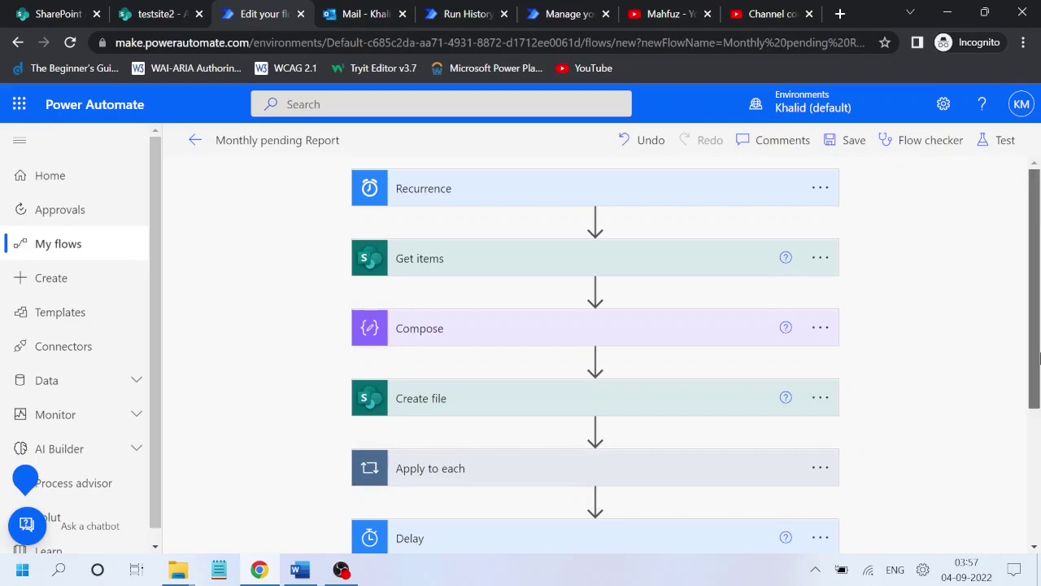
scroll(1033, 378, "down", 1)
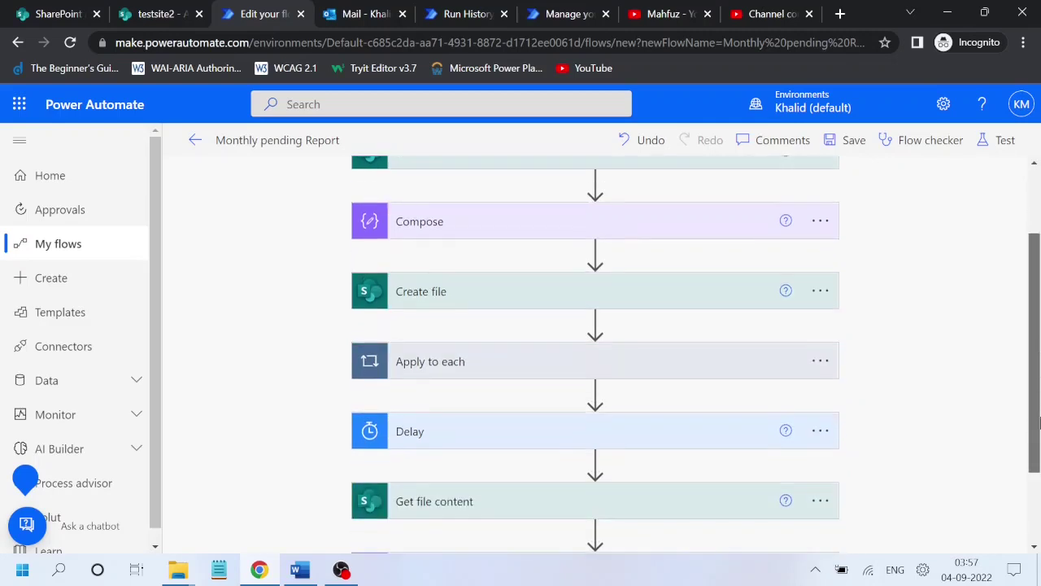
left_click(522, 362)
left_click_drag(1033, 309, 1035, 362)
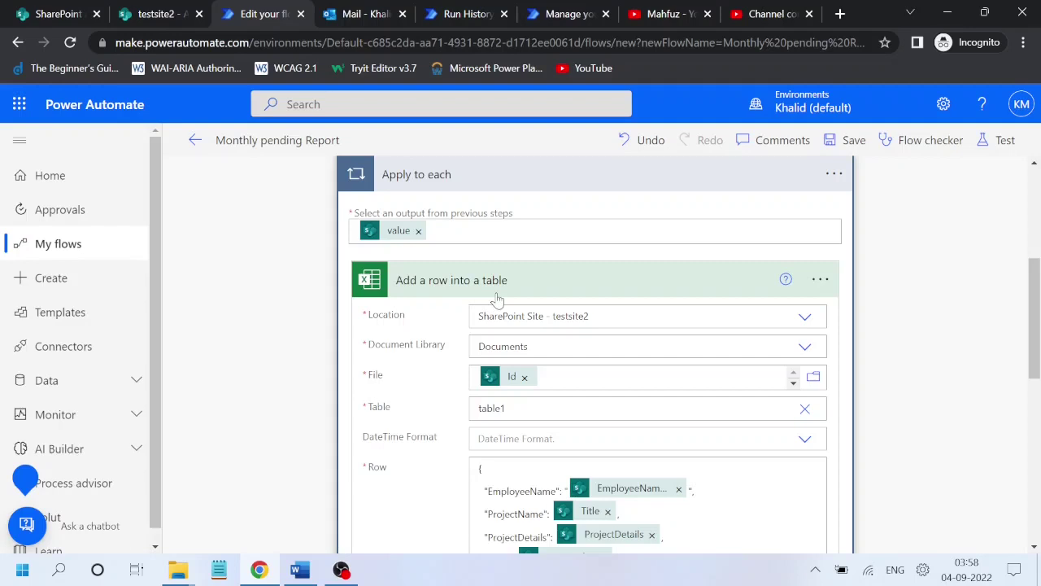
left_click(524, 378)
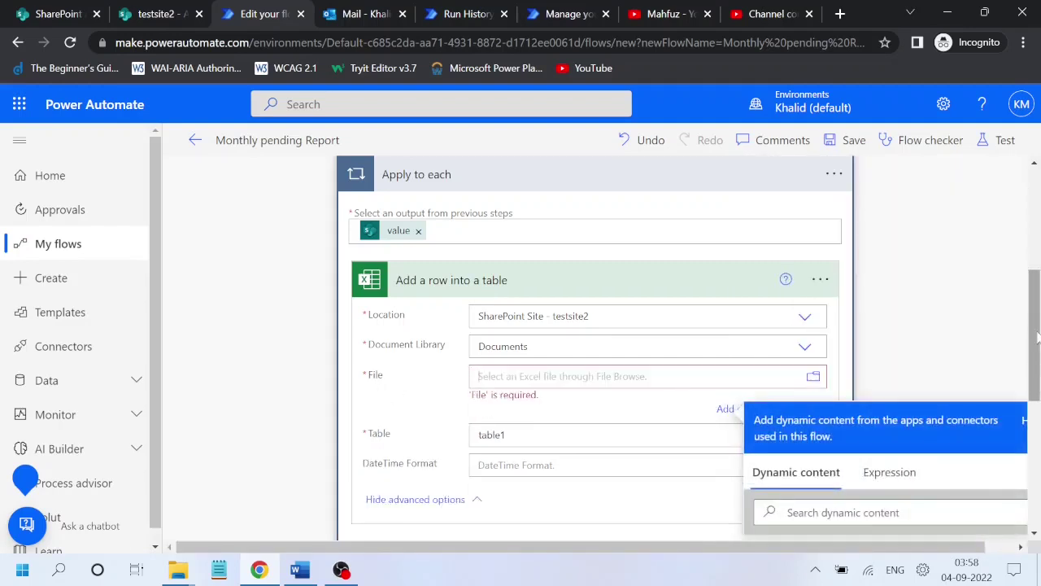
left_click_drag(1039, 351, 1040, 396)
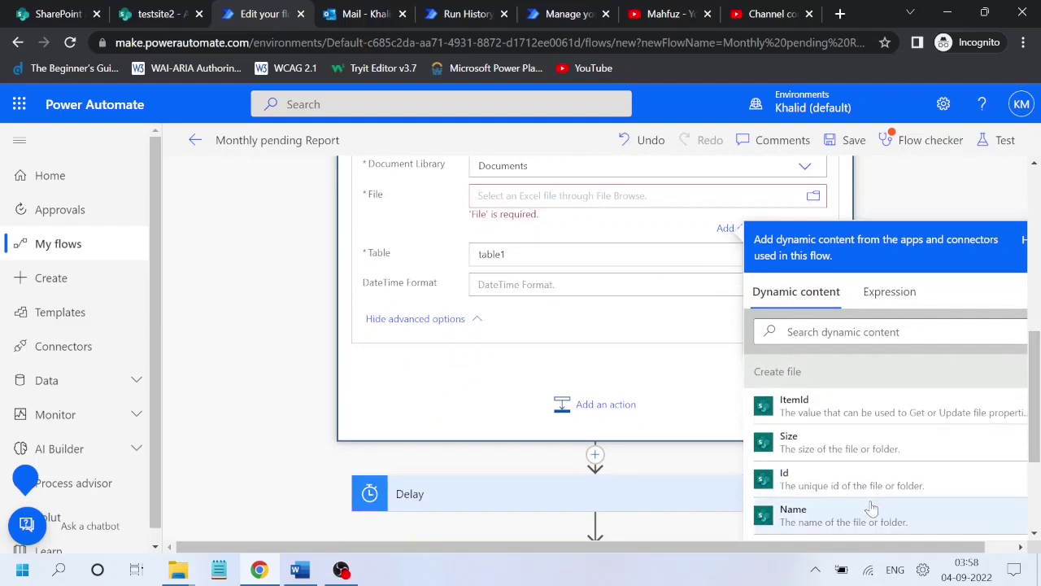
left_click(846, 481)
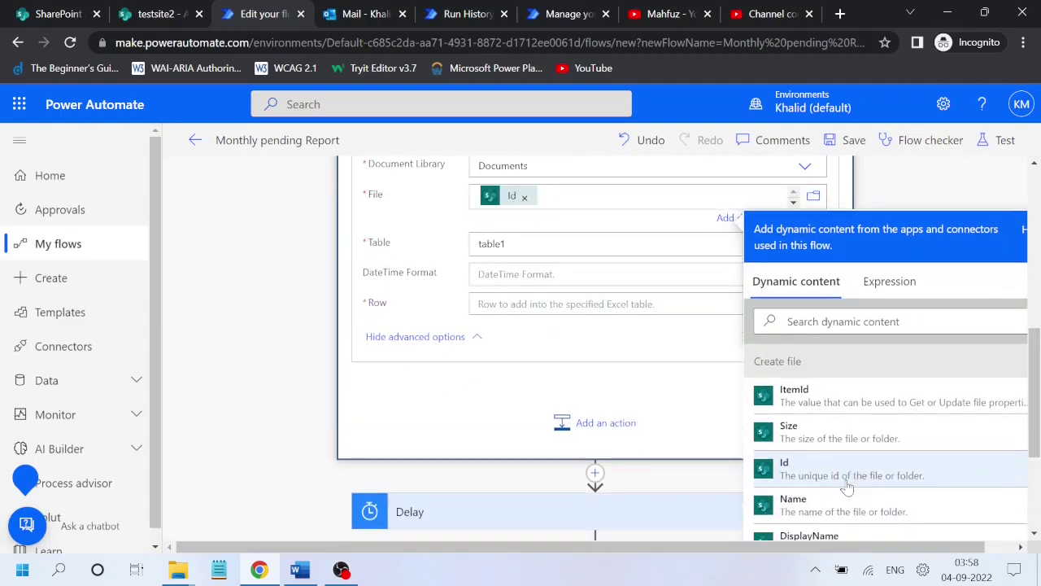
left_click(412, 239)
key("ctrl+z")
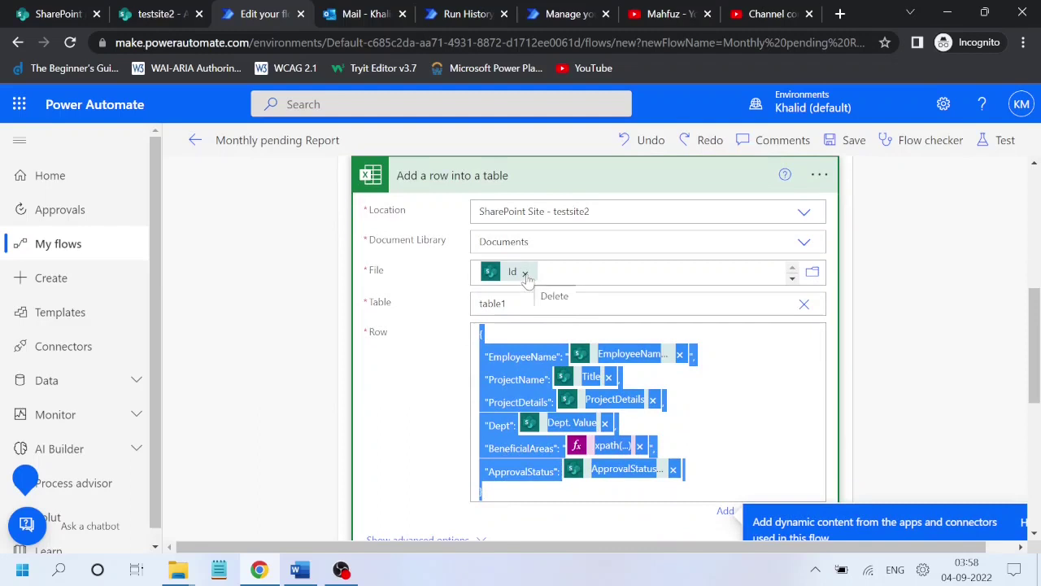
Step: Replace the row action's File value with the Name output of Create file and put the copied Row JSON back
left_click(524, 273)
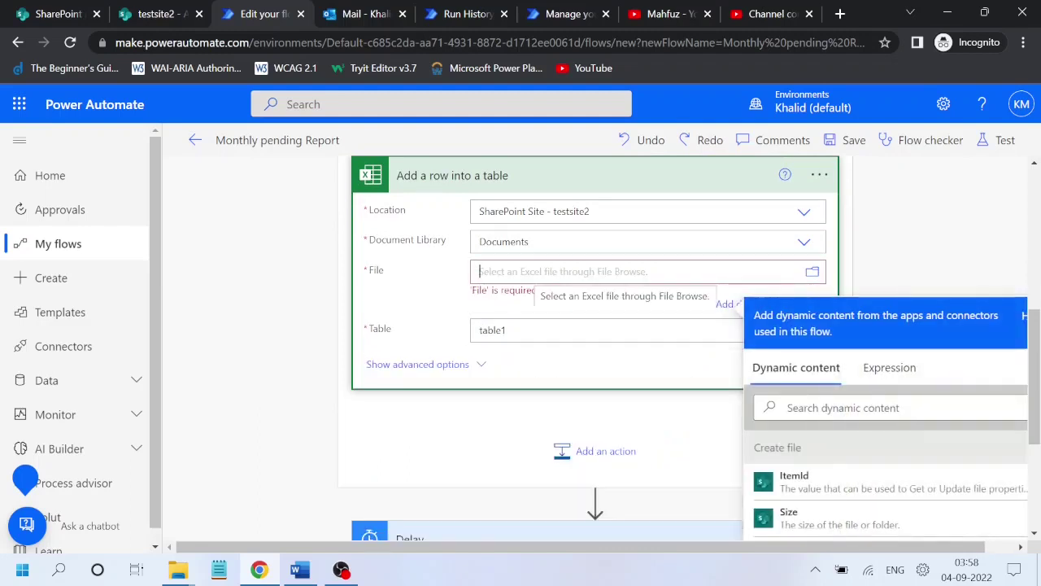
scroll(1035, 457, "down", 2)
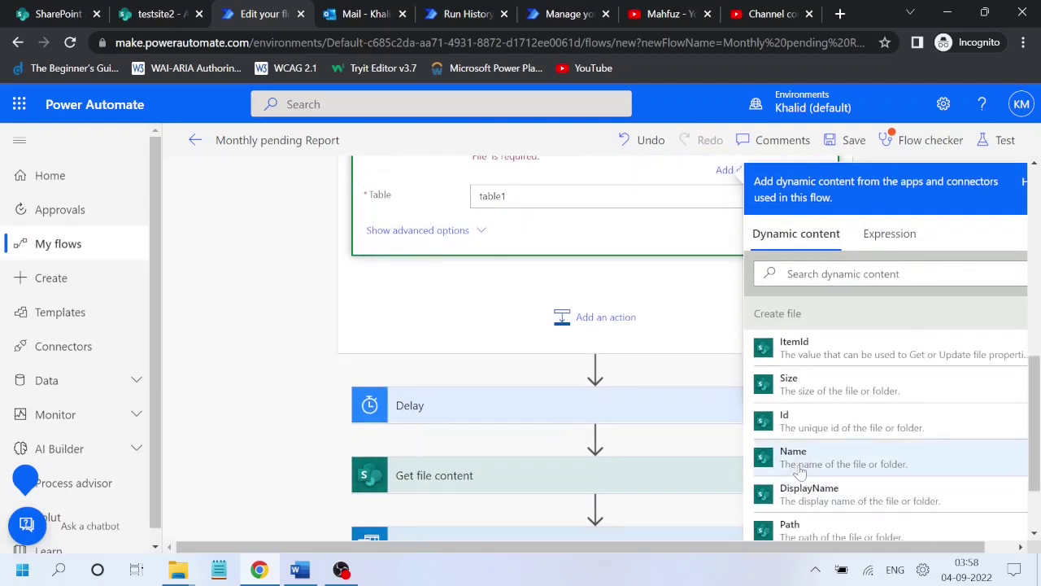
left_click(801, 471)
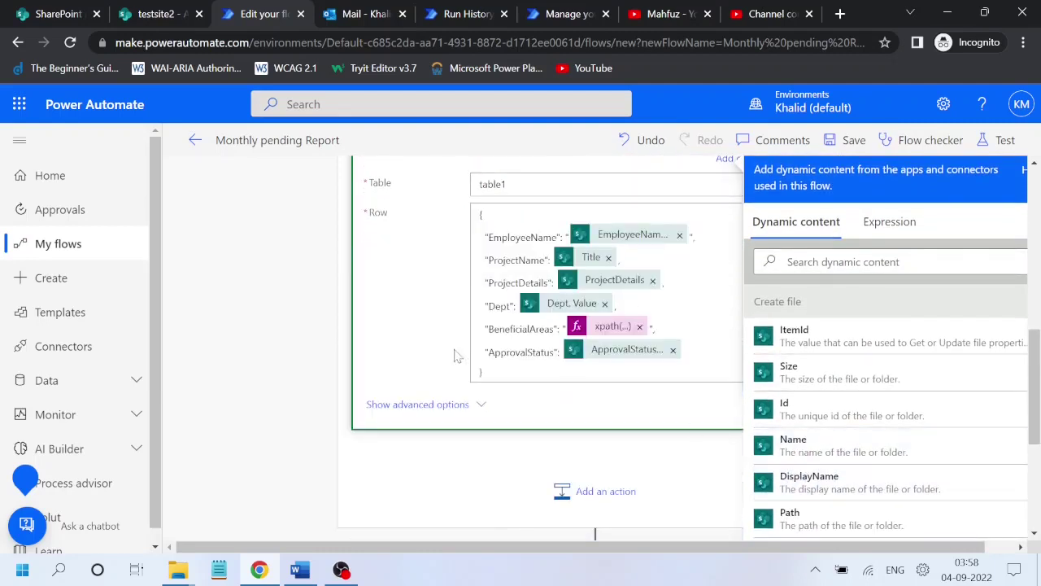
left_click(409, 341)
scroll(409, 342, "up", 2)
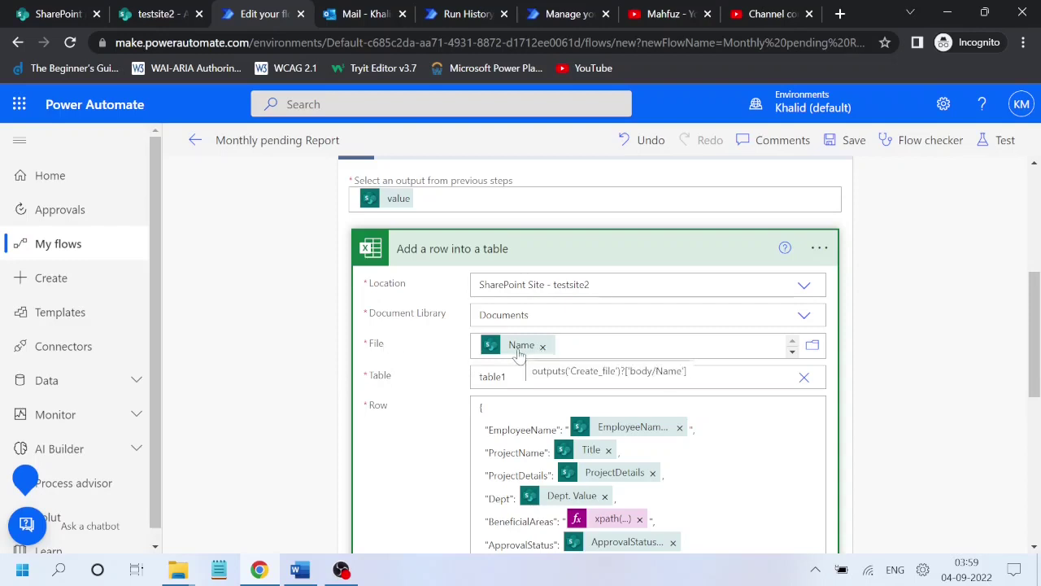
Step: Save the Monthly pending Report flow and run a manual test of it
left_click(852, 141)
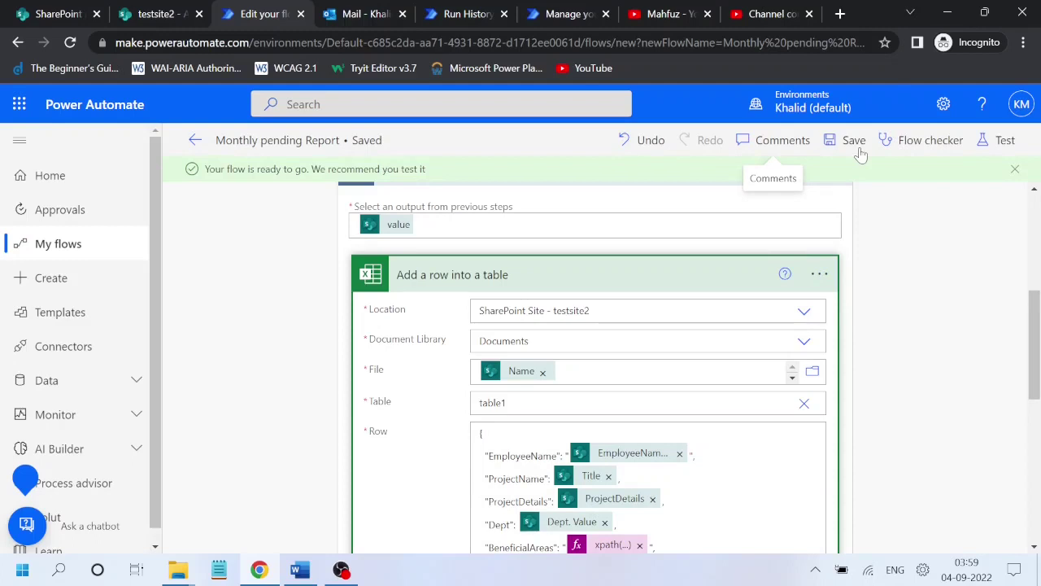
left_click(999, 139)
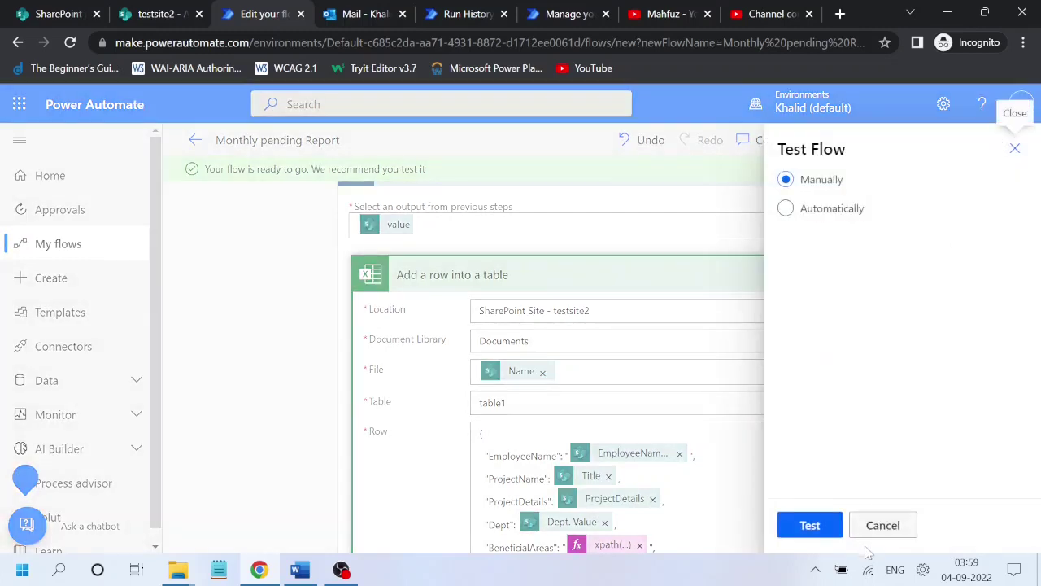
left_click(806, 526)
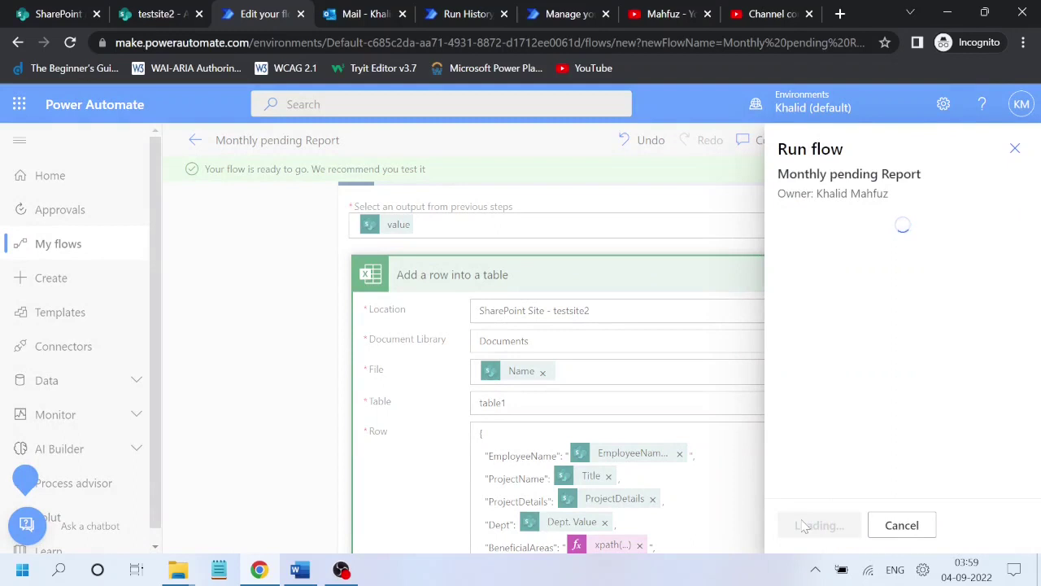
left_click(807, 525)
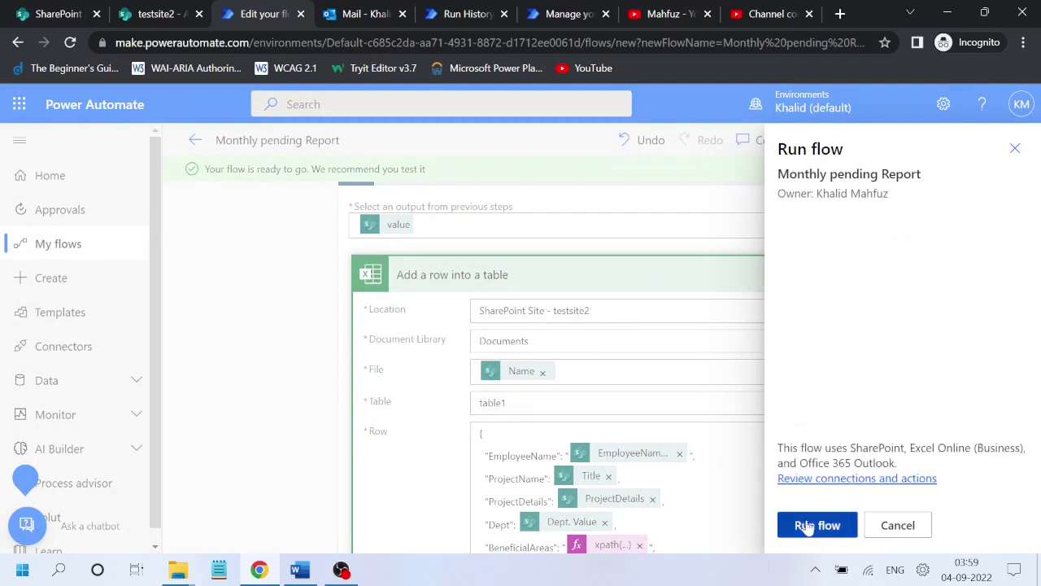
left_click(809, 527)
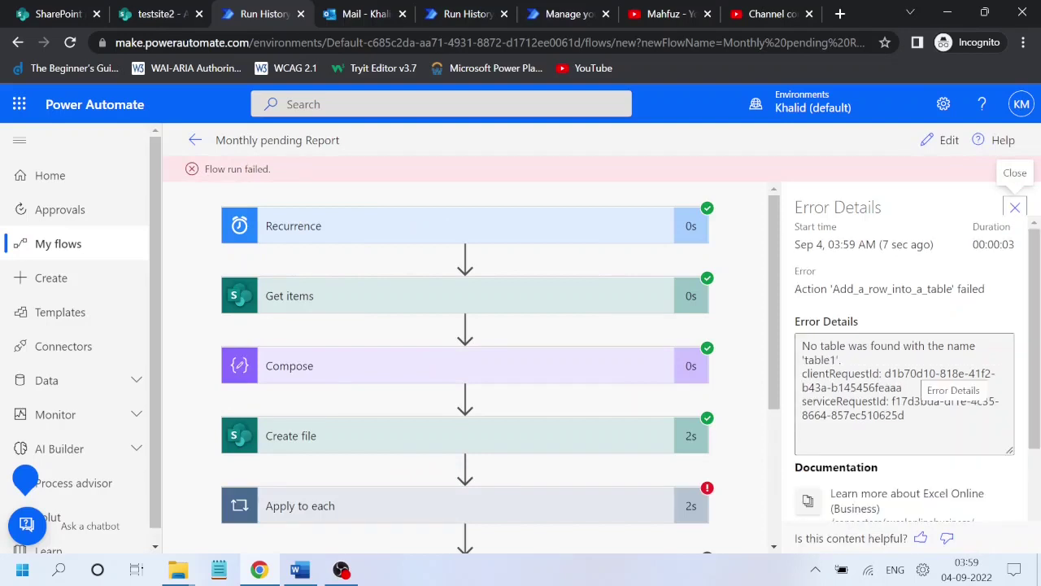
Step: Compare the table name in the run's error details with the table name in September 2022.xlsx in the ApprovalProjectTracker folder
left_click_drag(773, 329, 768, 370)
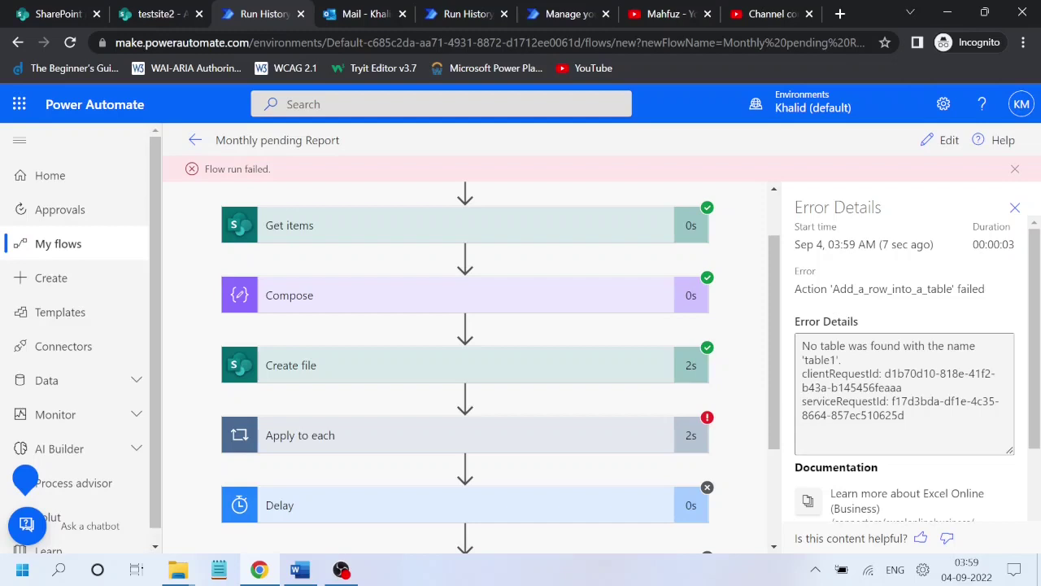
left_click_drag(802, 359, 841, 359)
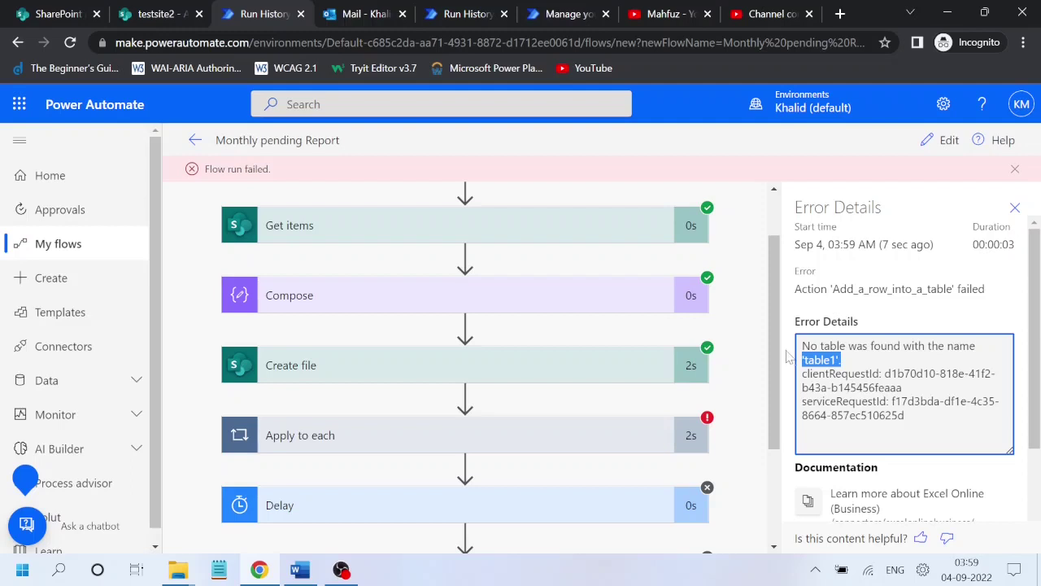
left_click_drag(781, 357, 768, 322)
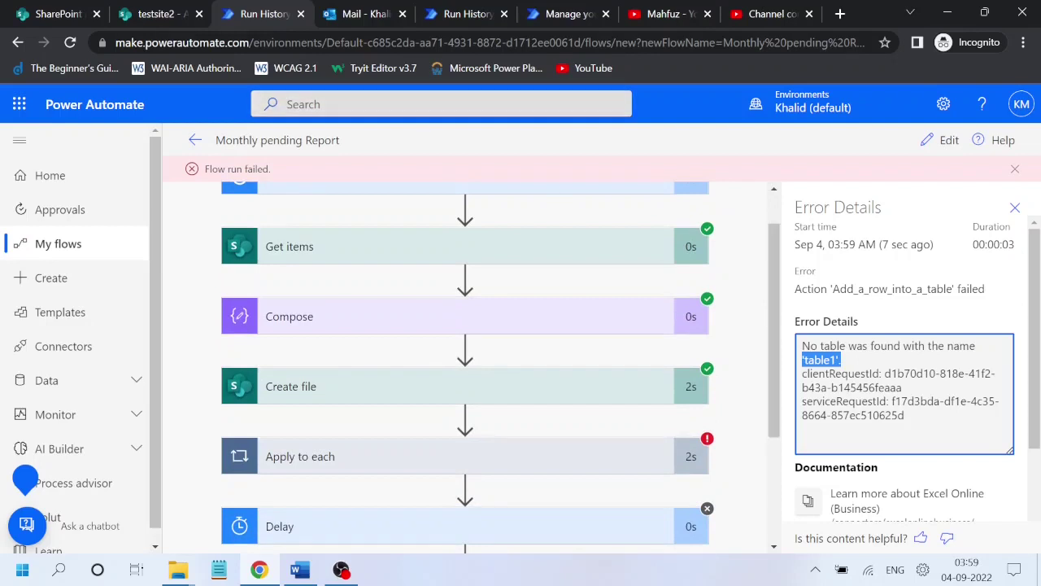
left_click(162, 23)
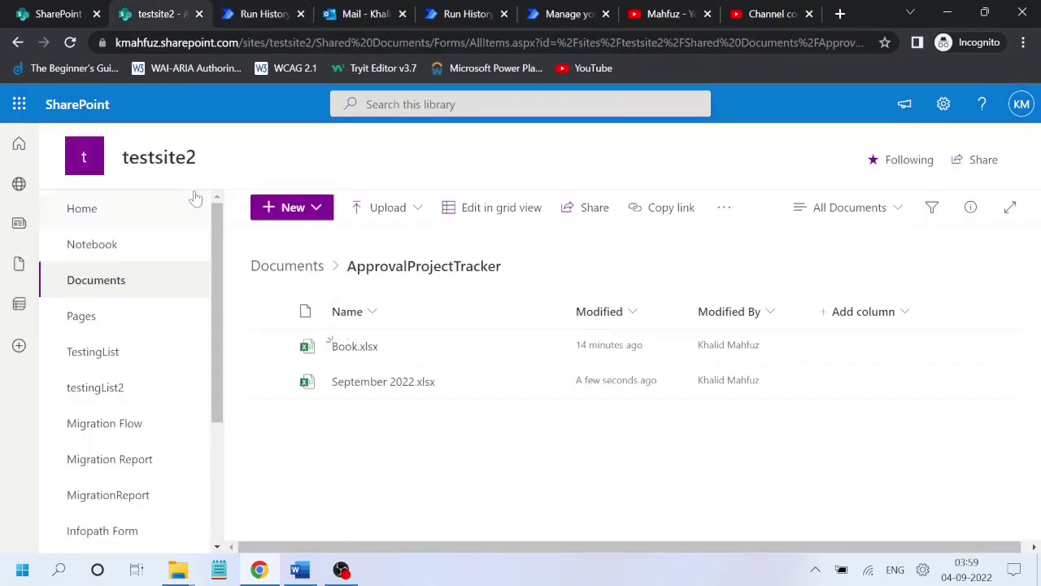
left_click(70, 44)
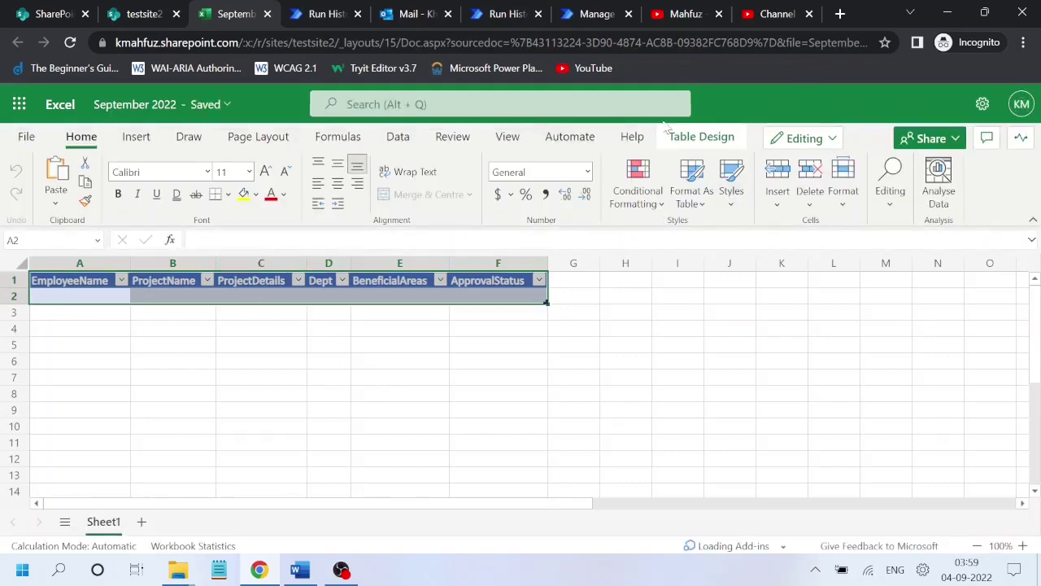
left_click(681, 138)
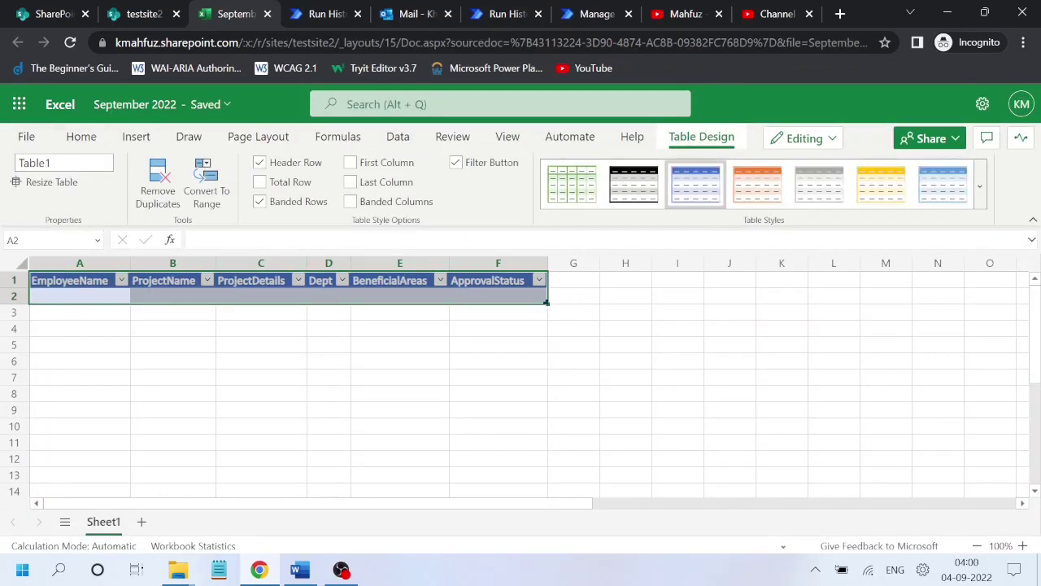
Step: Return to the flow run and inspect the inputs and outputs of Add a row into a table inside Apply to each
left_click(319, 16)
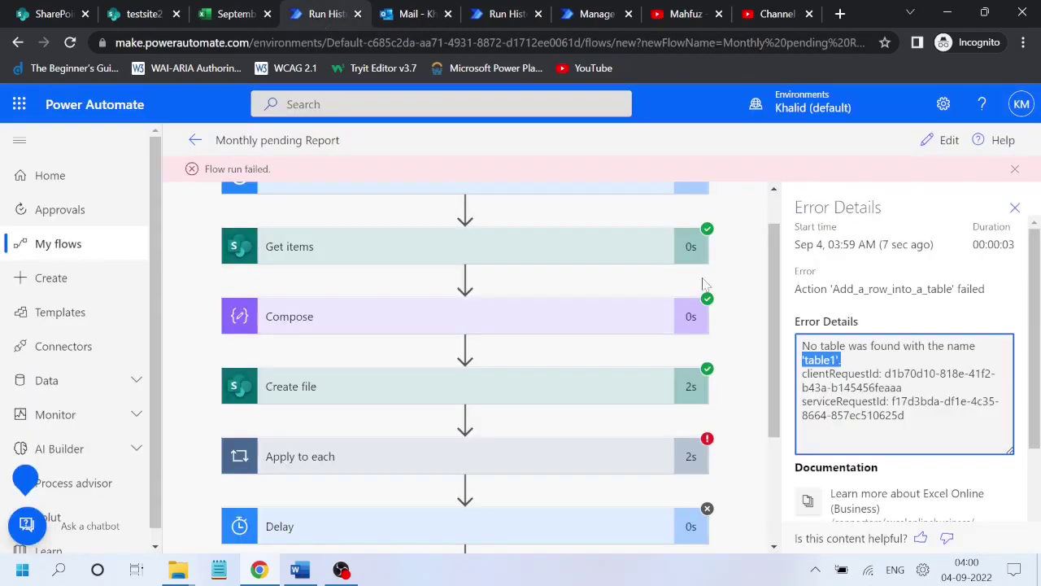
scroll(772, 342, "up", 1)
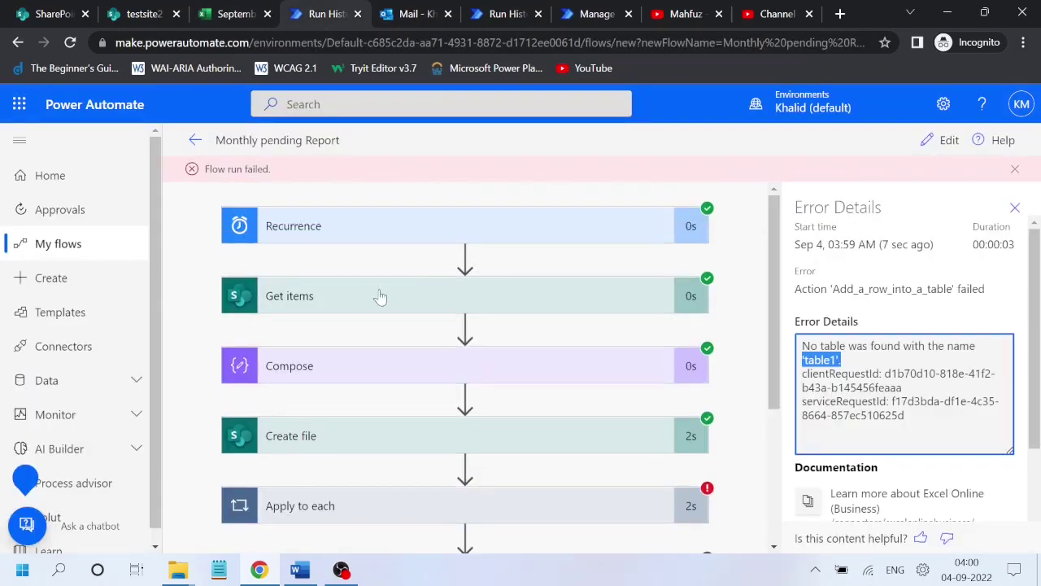
scroll(365, 298, "down", 3)
left_click(353, 328)
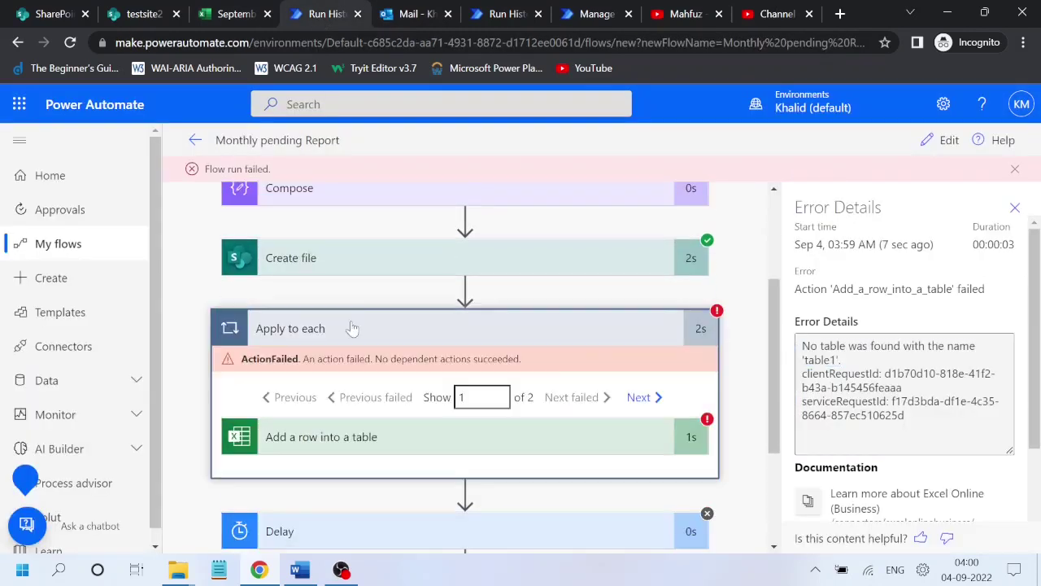
left_click(404, 436)
left_click_drag(778, 291, 775, 376)
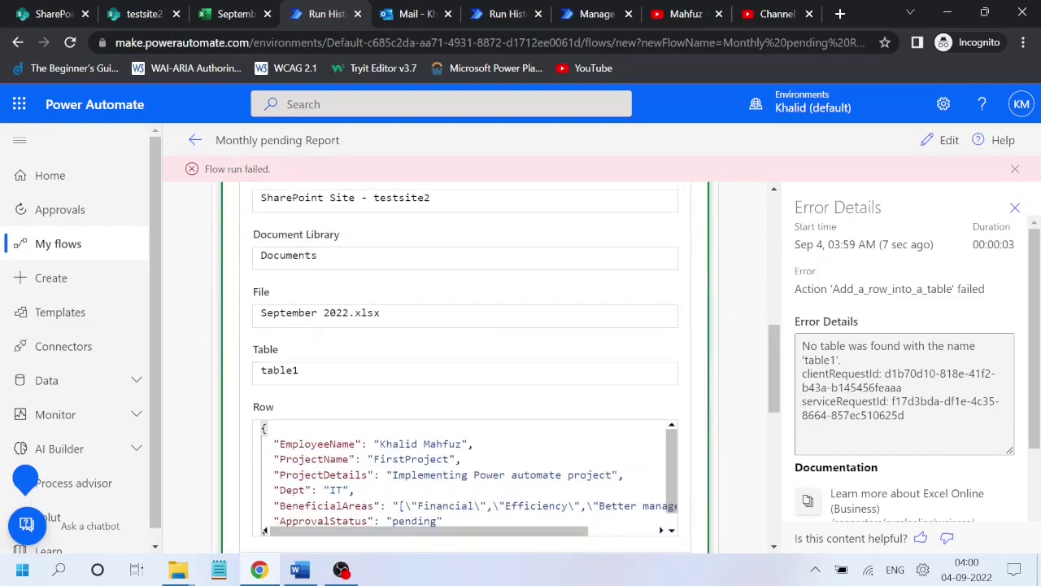
left_click_drag(775, 376, 778, 456)
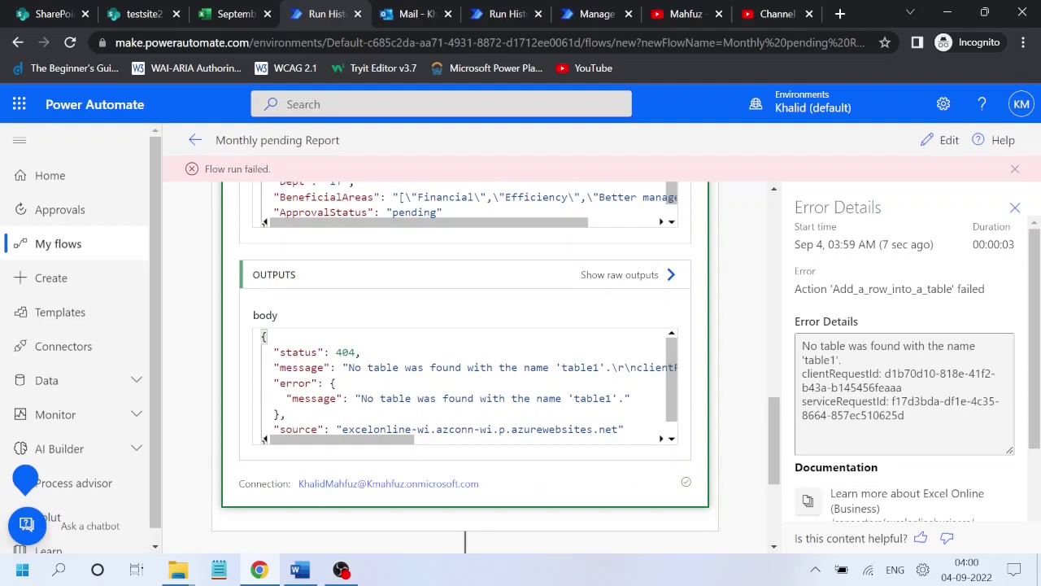
Step: Edit the flow, replace the row action's File value with the Id output of Create file, and restore the copied Row JSON
left_click(941, 140)
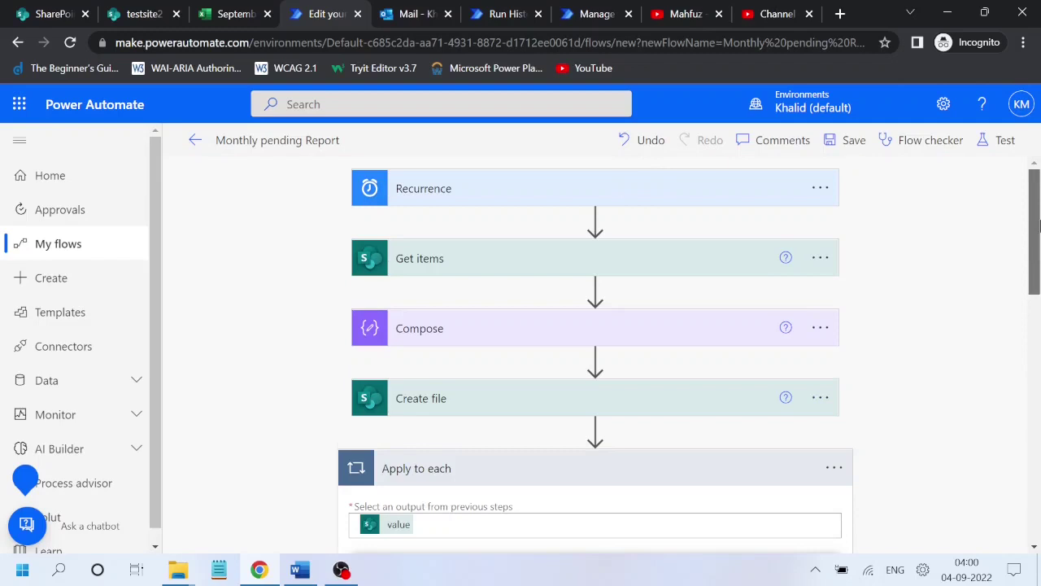
left_click_drag(1036, 231, 1038, 348)
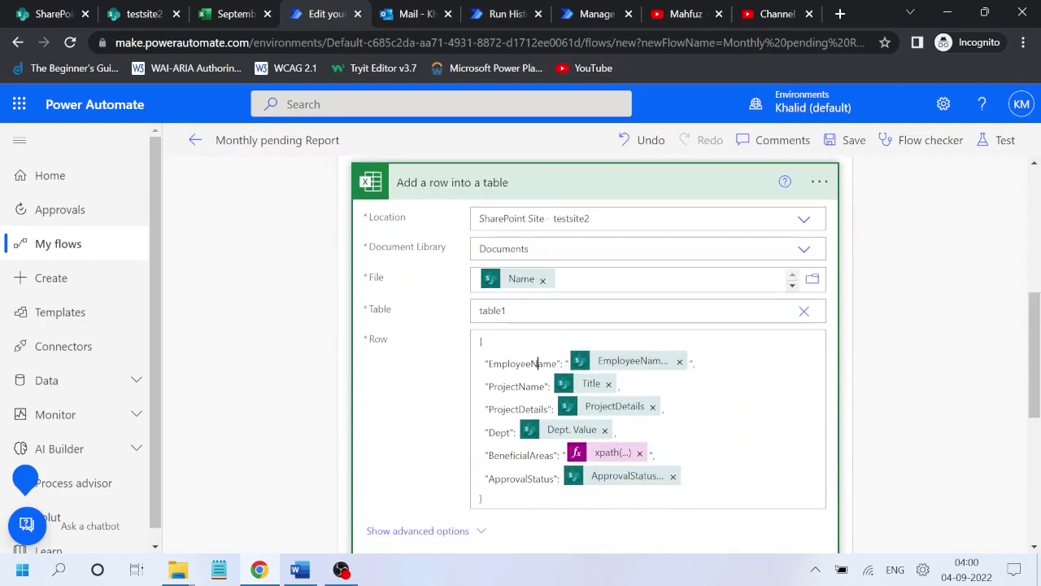
left_click(537, 363)
key("ctrl+a")
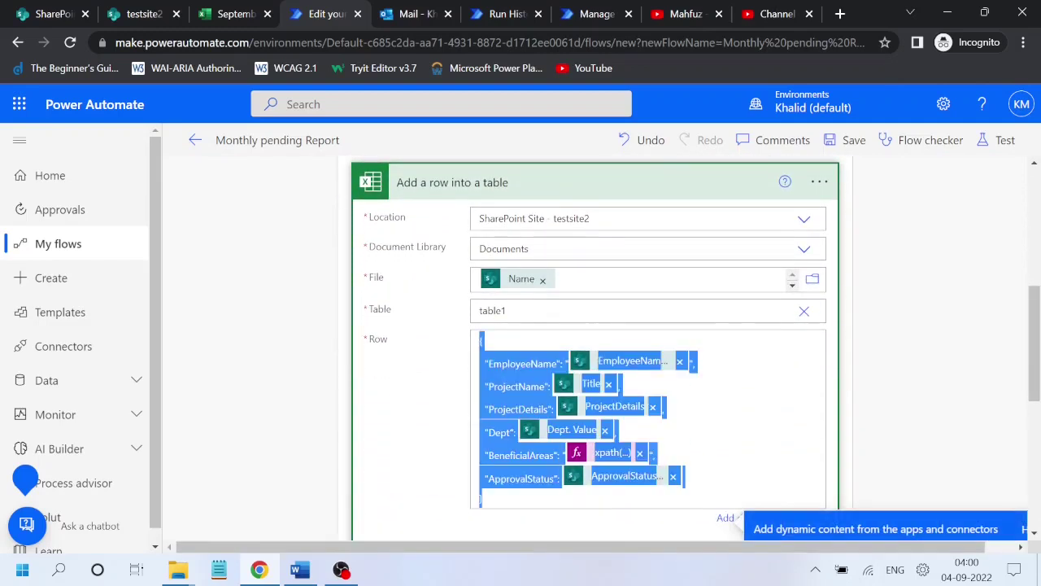
left_click(542, 280)
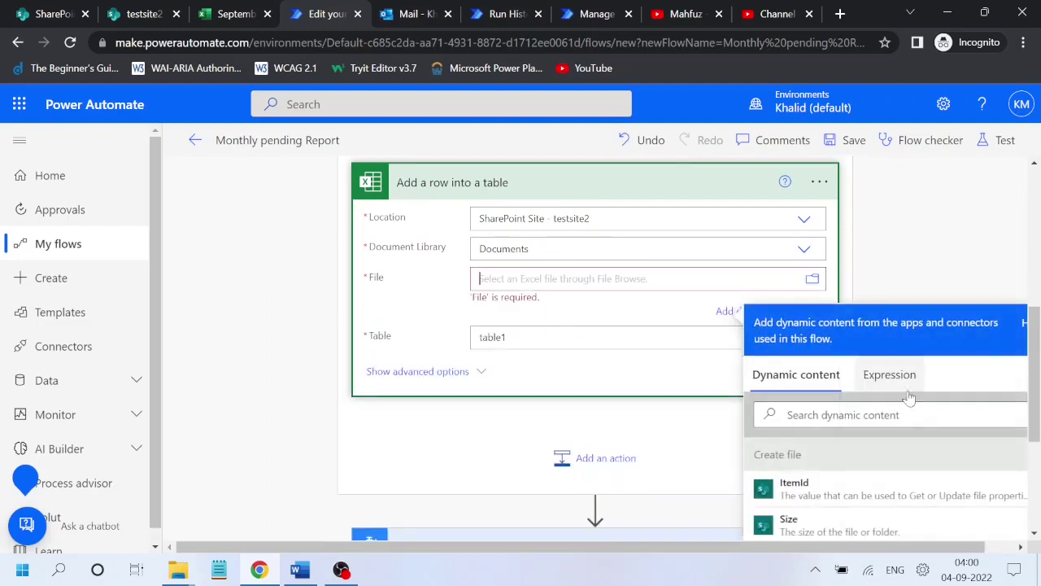
scroll(1024, 396, "down", 2)
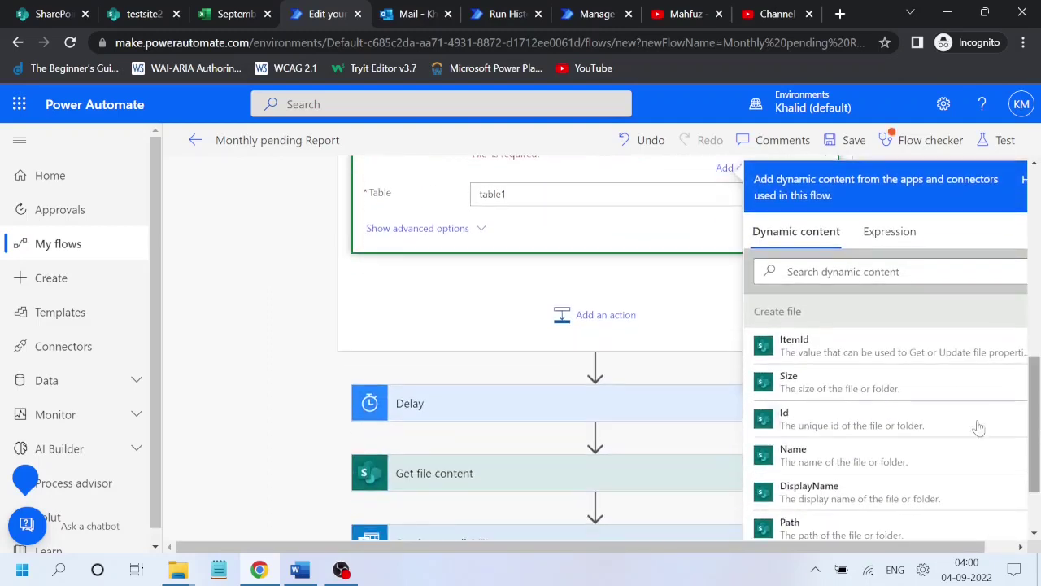
scroll(828, 418, "down", 2)
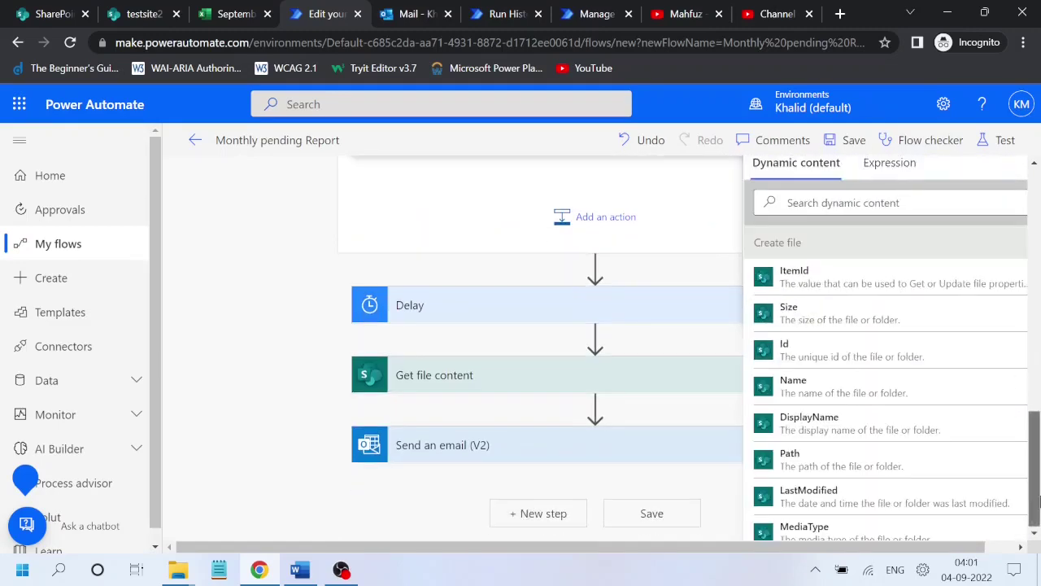
left_click_drag(1033, 488, 1033, 361)
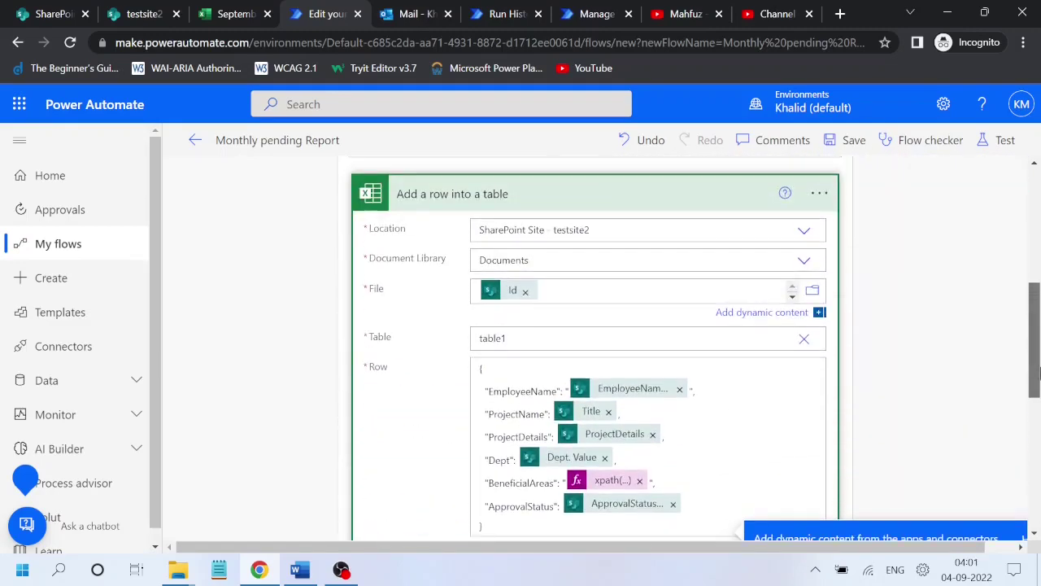
Step: Save the flow and delete the existing September 2022.xlsx from the ApprovalProjectTracker folder on testsite2, closing its open workbook first
left_click(851, 139)
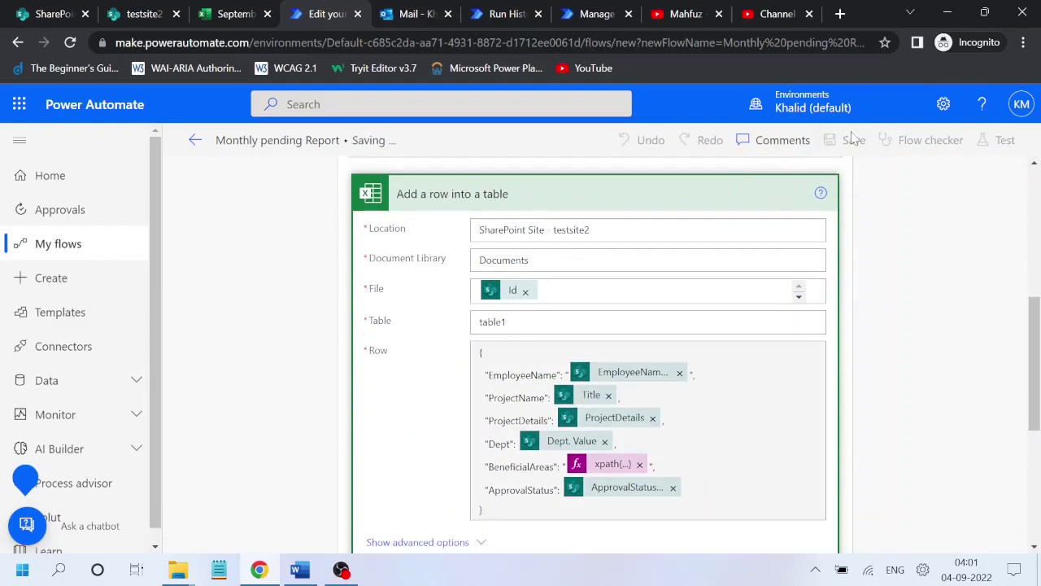
left_click(267, 14)
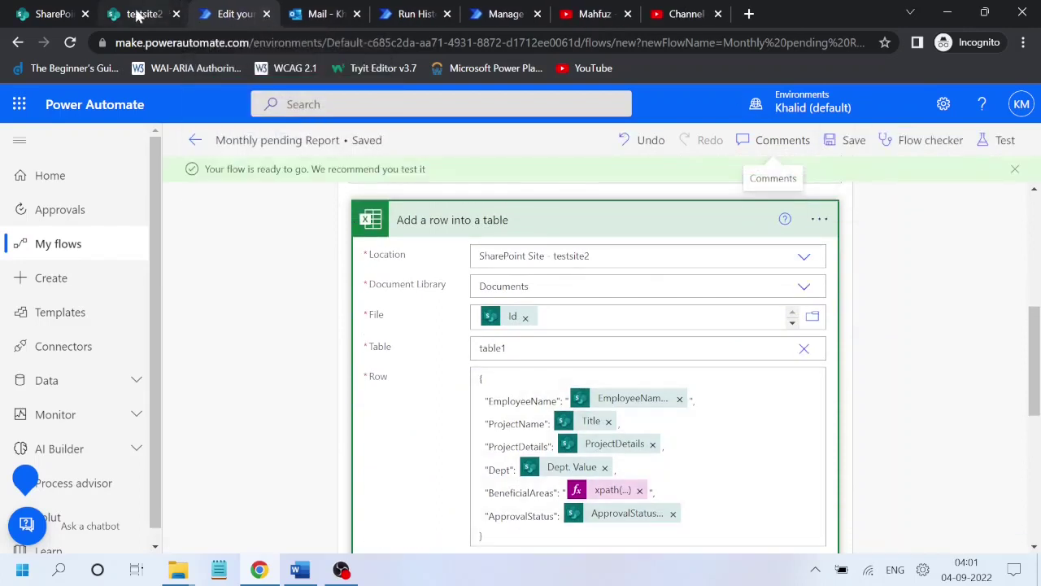
left_click(147, 14)
left_click(270, 381)
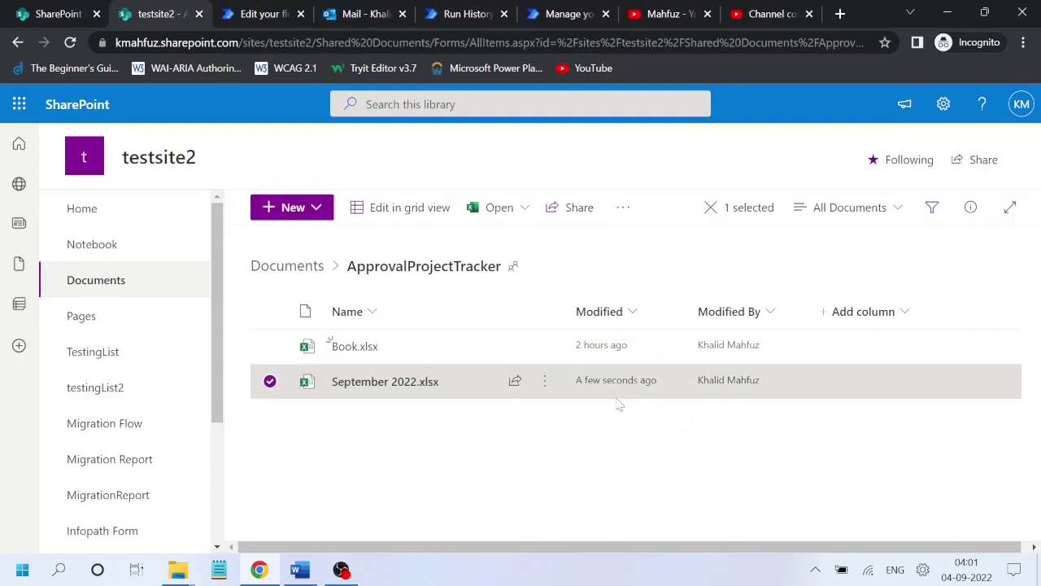
left_click(548, 384)
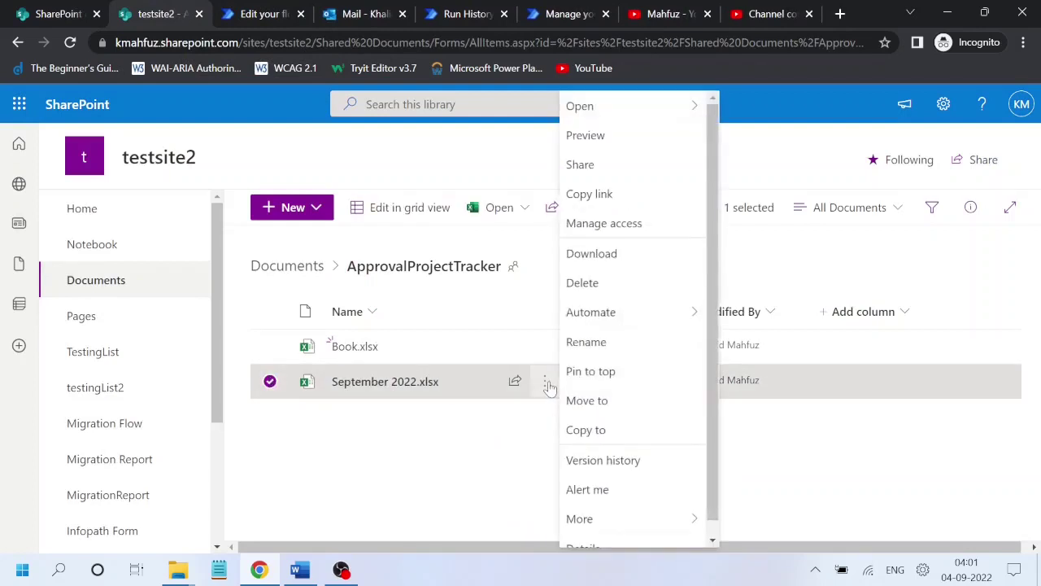
left_click(610, 291)
left_click(571, 383)
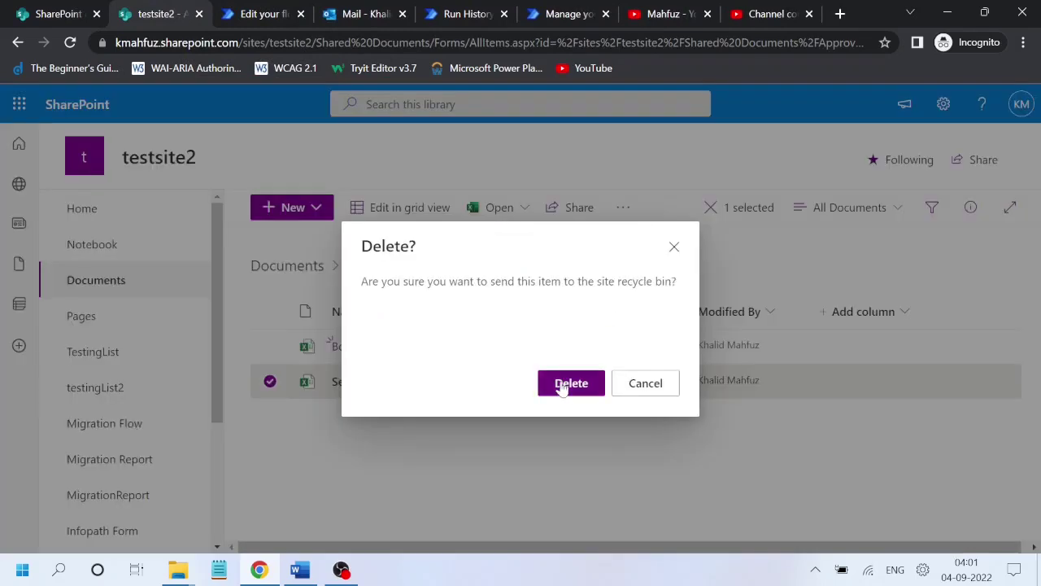
Step: Run a manual test of the Monthly pending Report flow and check the run status of its actions down to Send an email (V2)
left_click(252, 13)
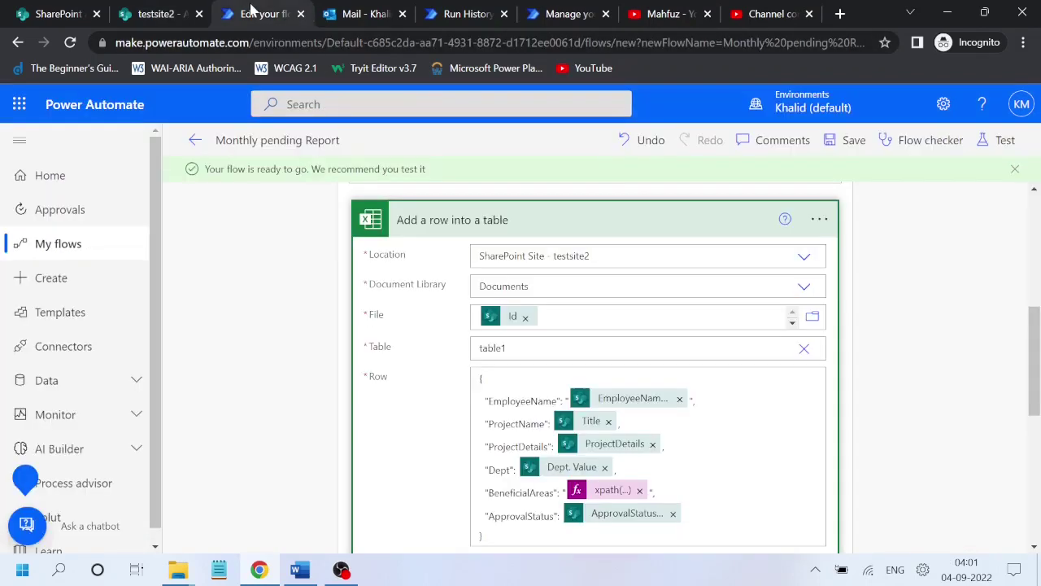
left_click(999, 140)
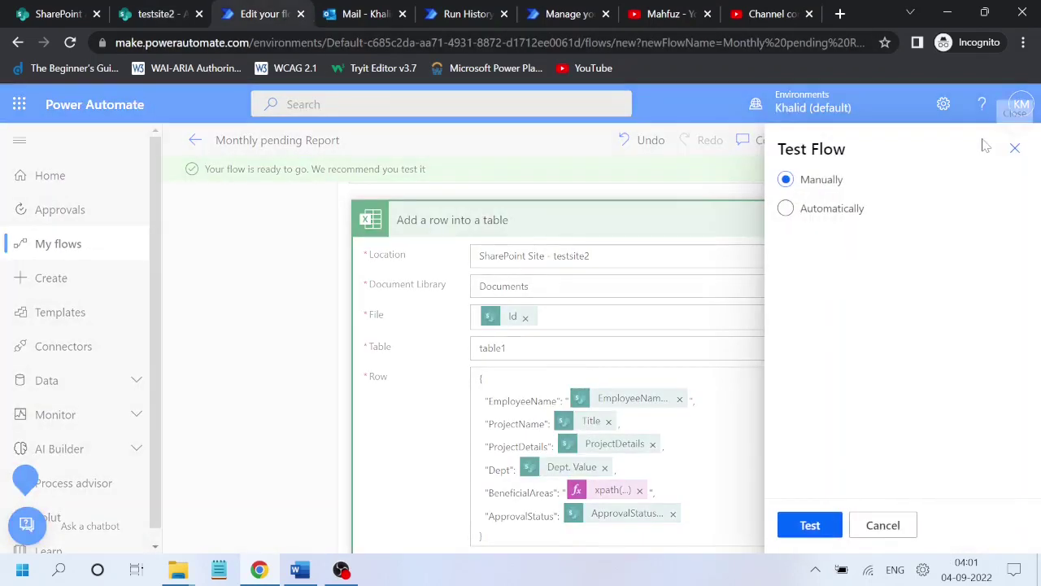
left_click(810, 527)
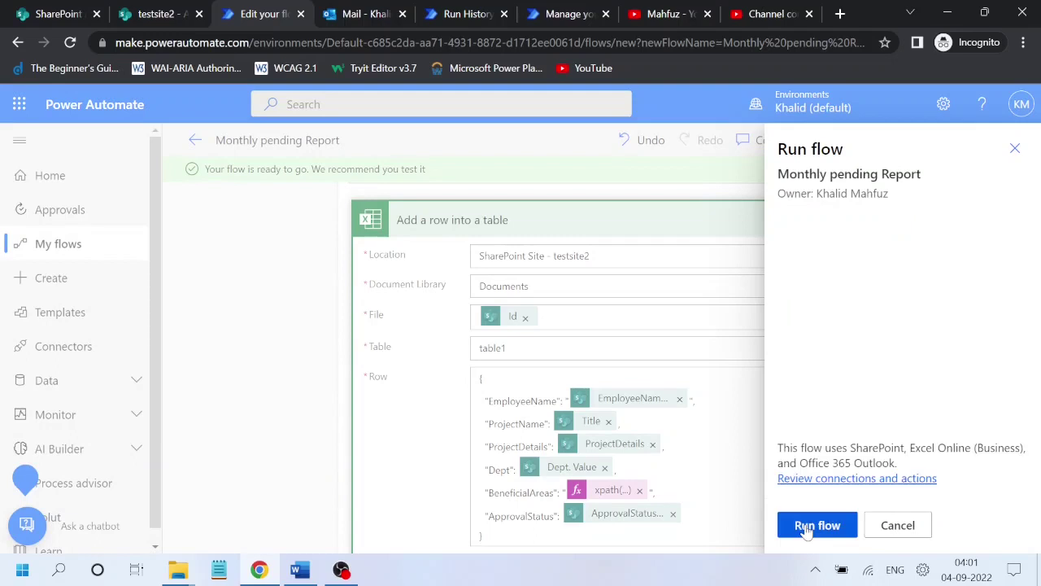
left_click(807, 527)
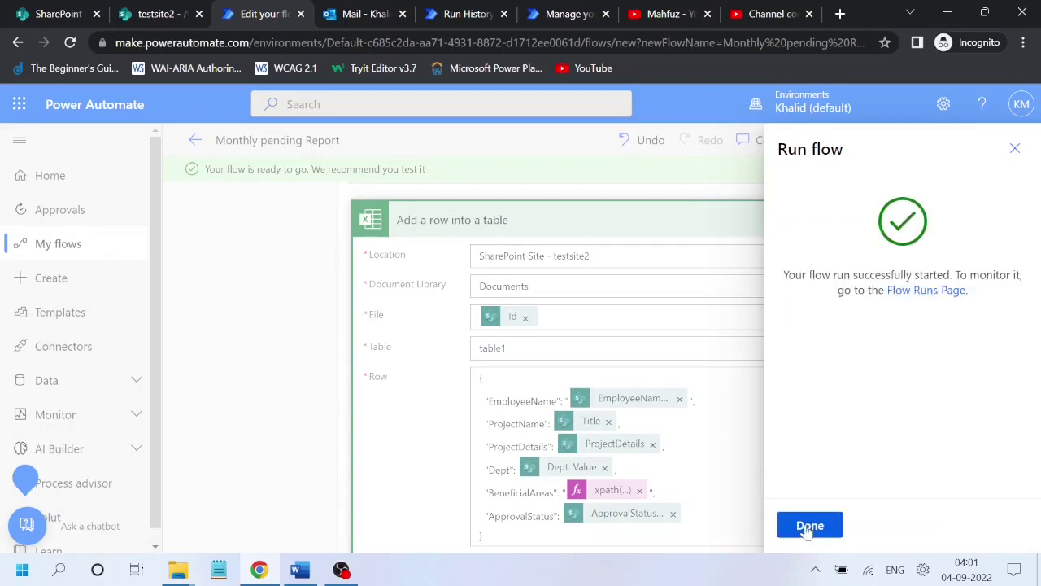
left_click(810, 526)
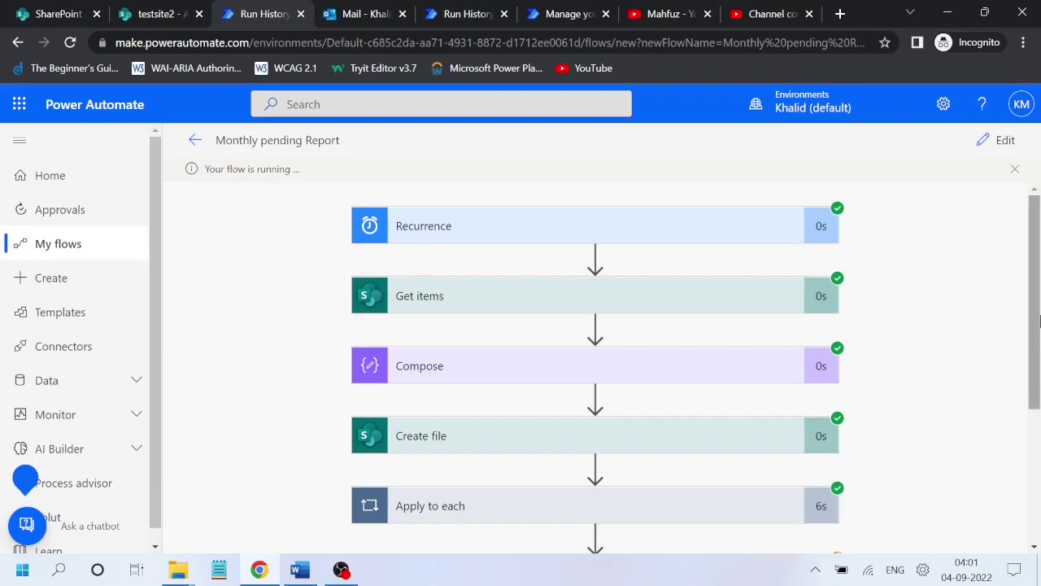
scroll(1037, 374, "down", 2)
left_click_drag(1040, 376, 1039, 379)
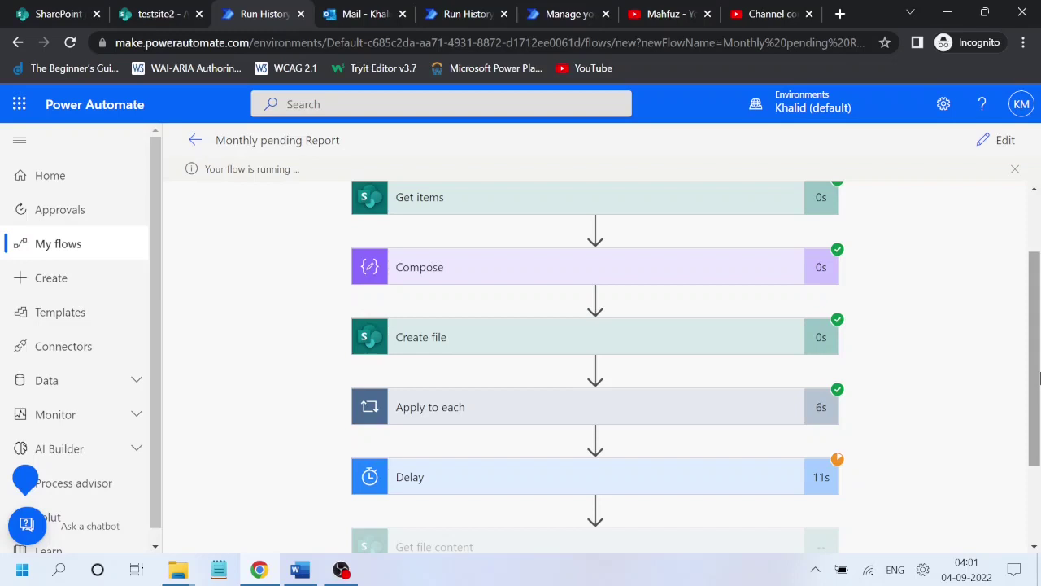
left_click_drag(1039, 377, 1039, 417)
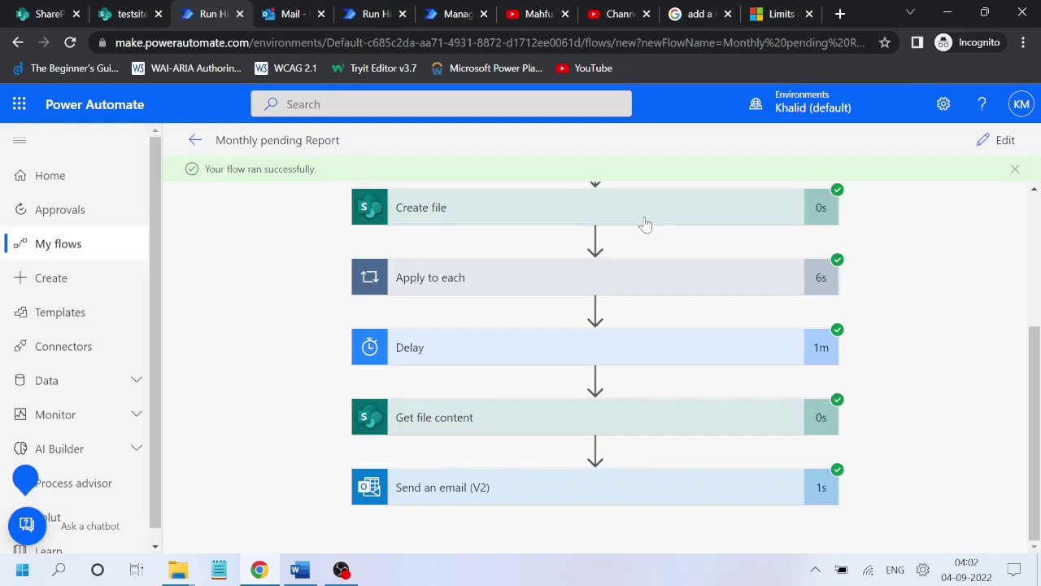
Step: Switch to Outlook and open the September 2022.xlsx attachment of the newest Monthly Report email
left_click(284, 15)
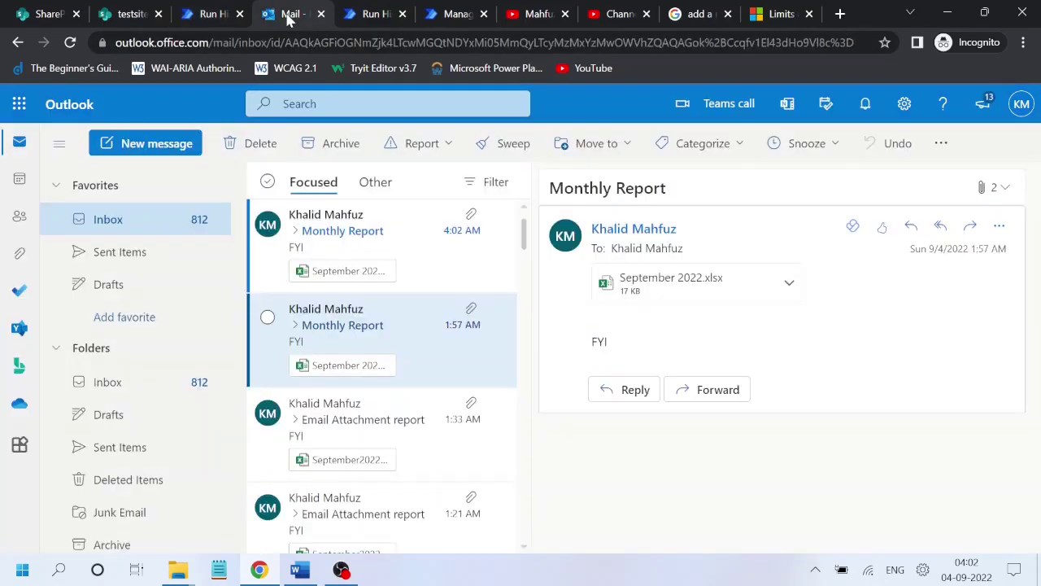
left_click(387, 231)
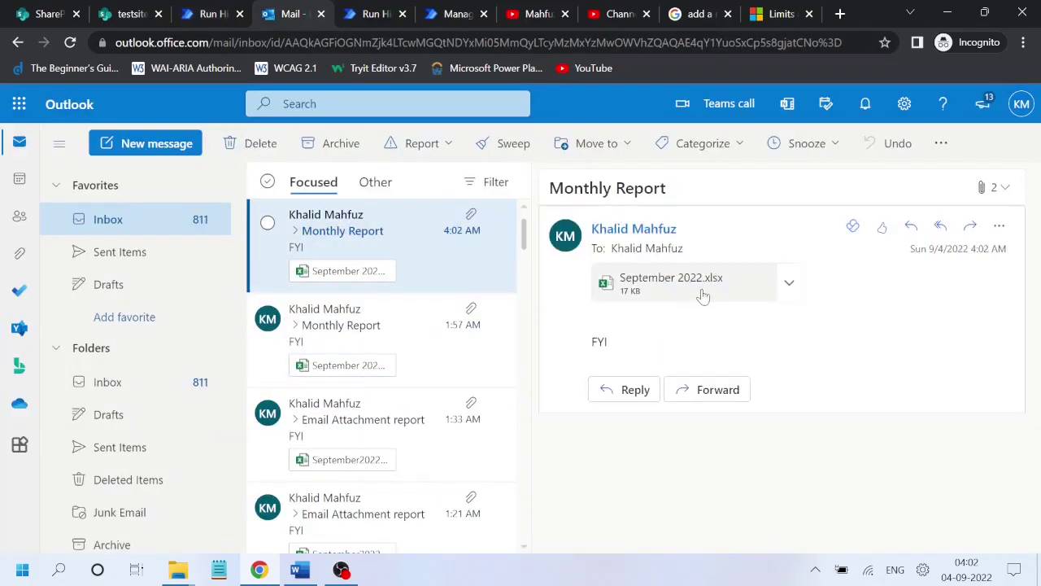
left_click(701, 291)
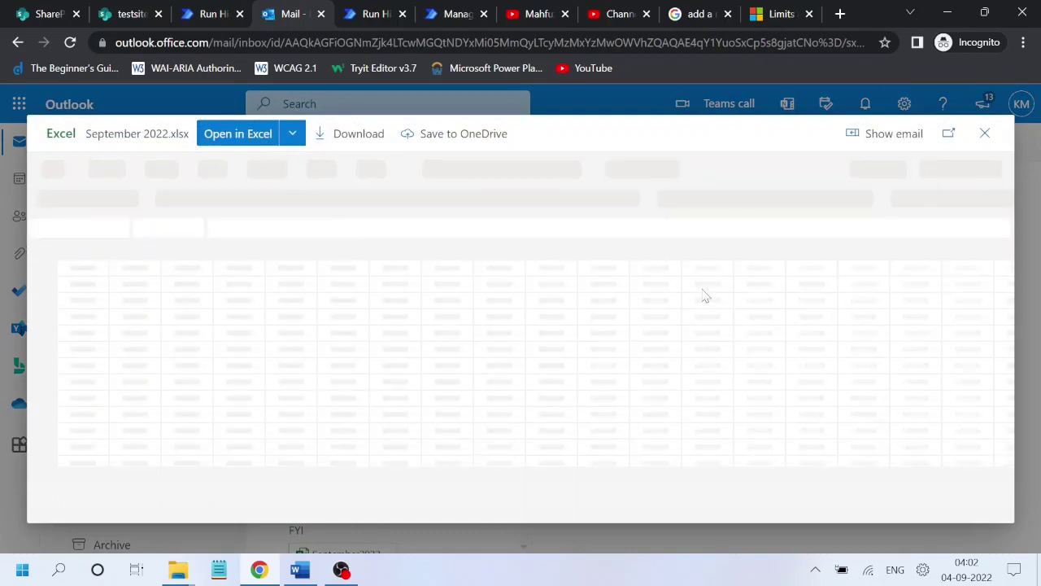